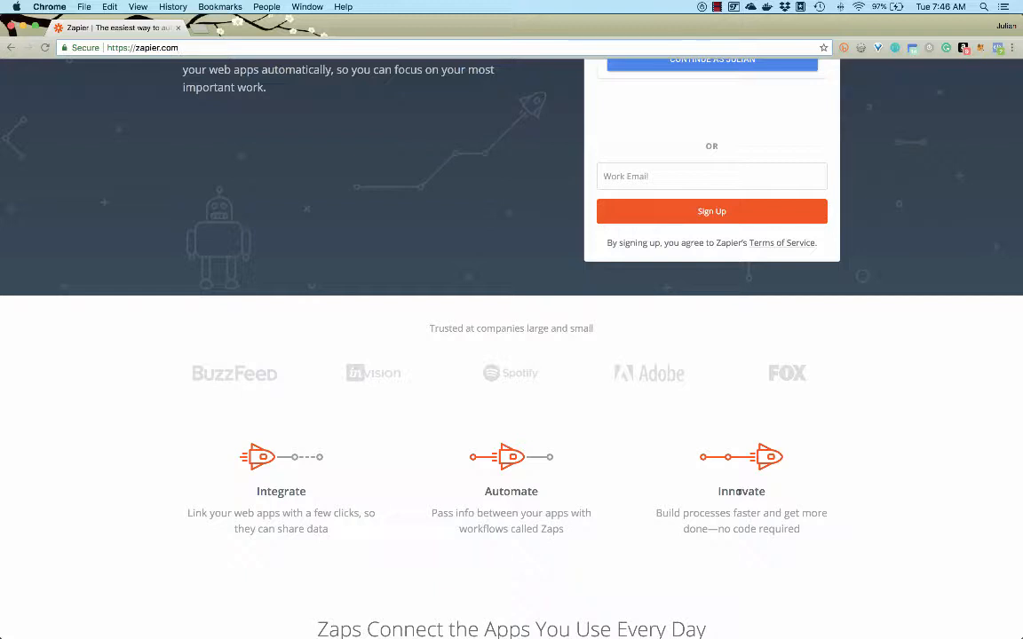
# Sign in to Zapier with the suggested Google account and start making a new Zap
pyautogui.scroll(-8, 740, 492)
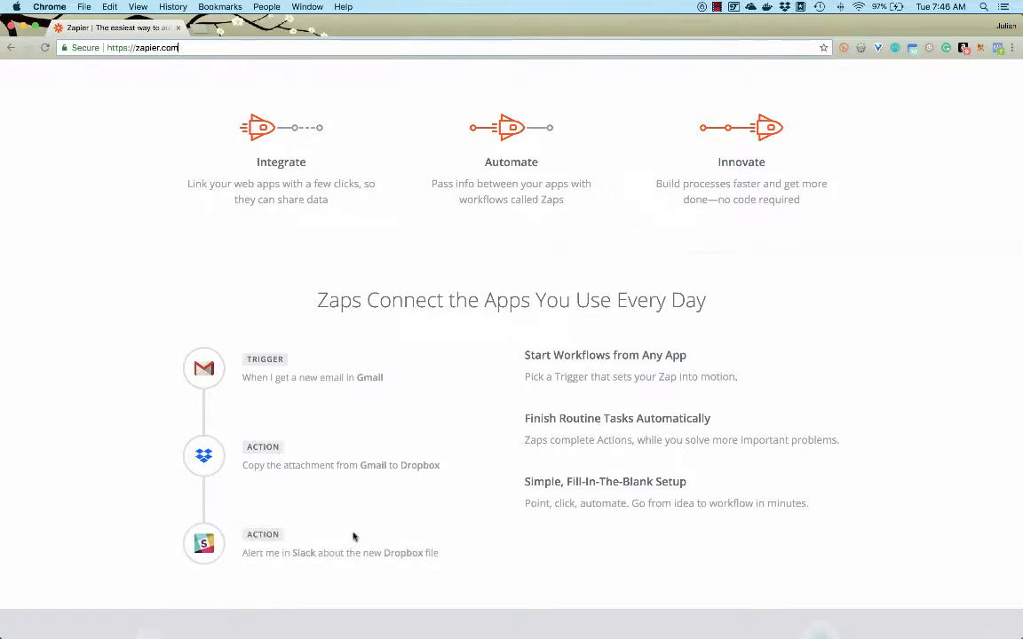
pyautogui.scroll(6, 352, 536)
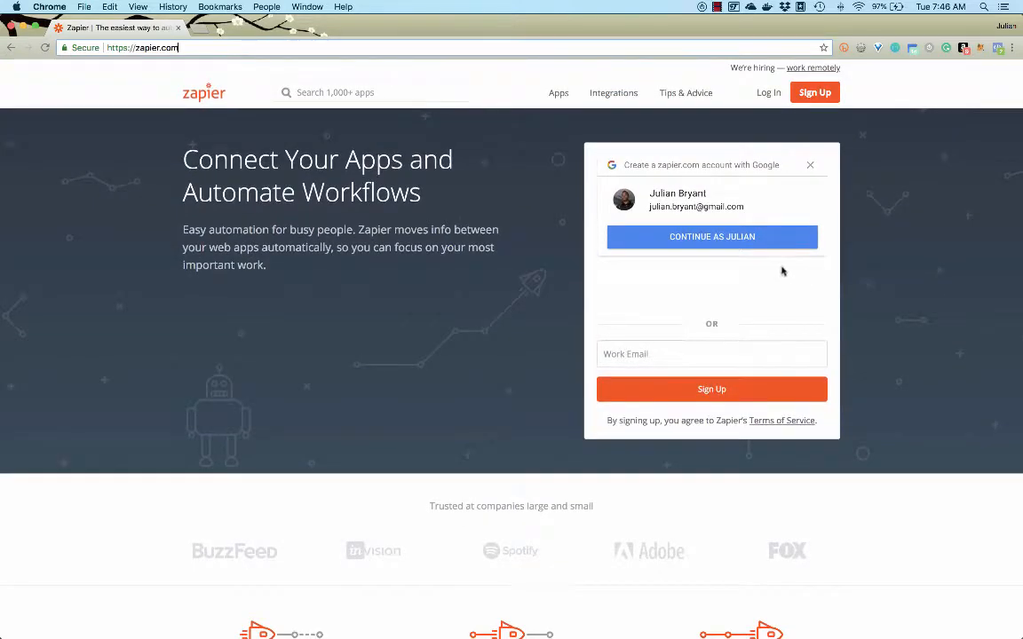
pyautogui.click(731, 236)
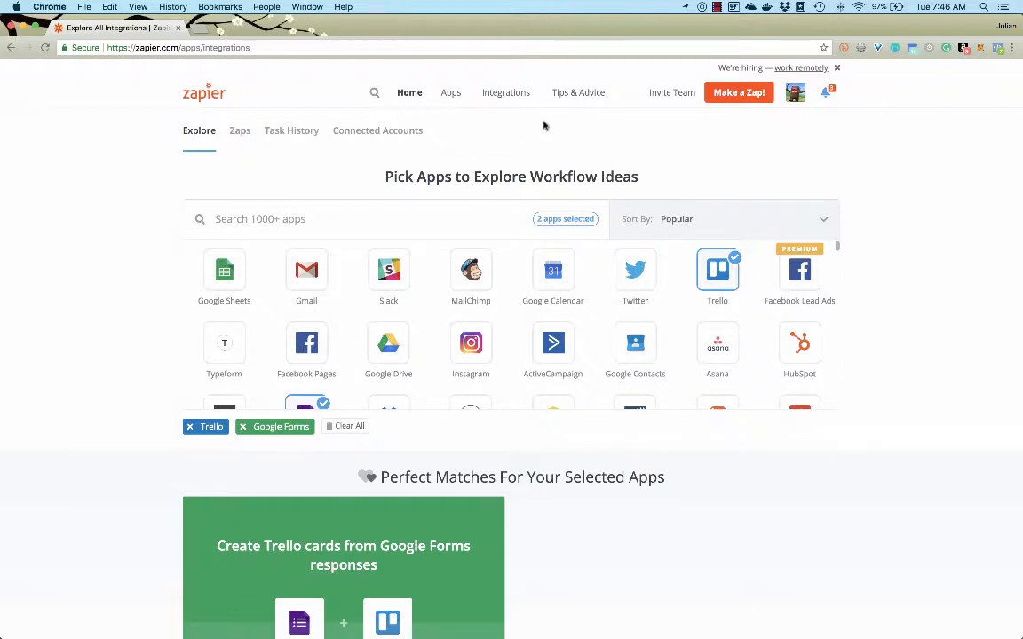
pyautogui.click(749, 95)
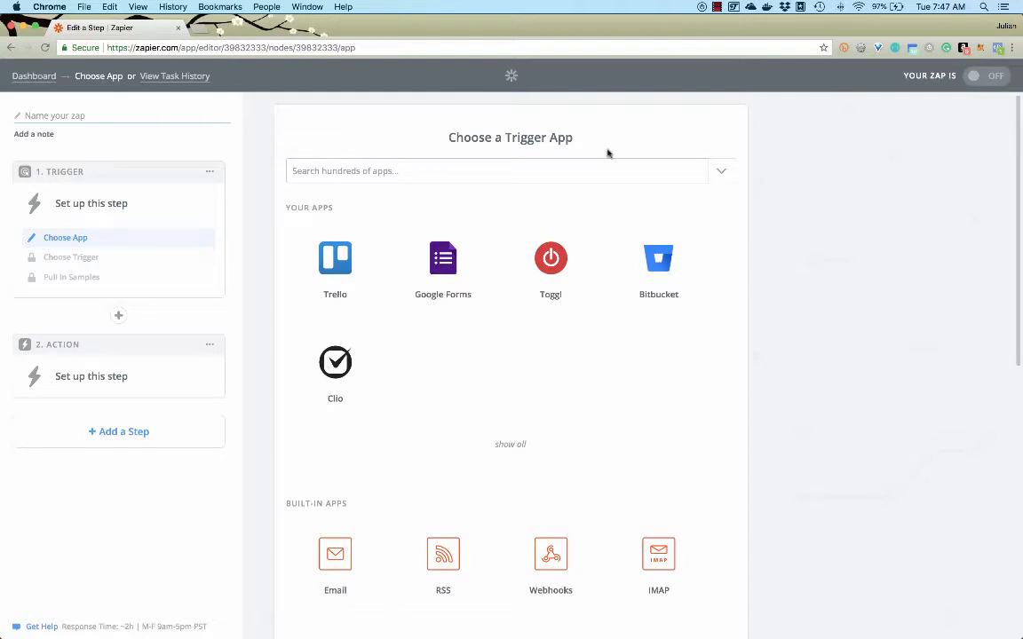
# Choose Weather by Zapier as the trigger app and save "Will It Rain Today?" as its trigger
pyautogui.click(559, 169)
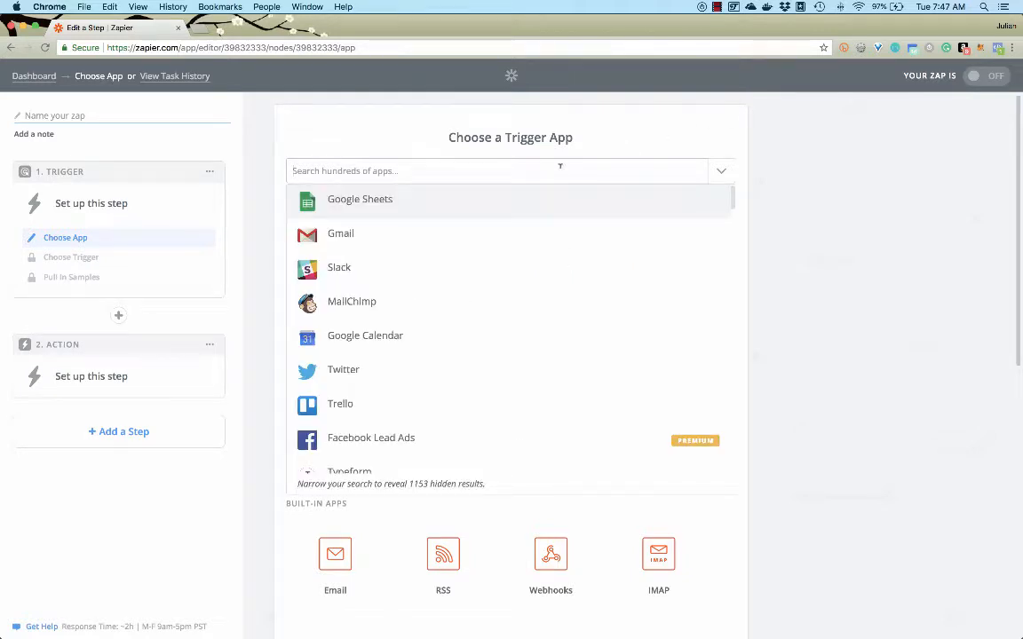
pyautogui.write('weat')
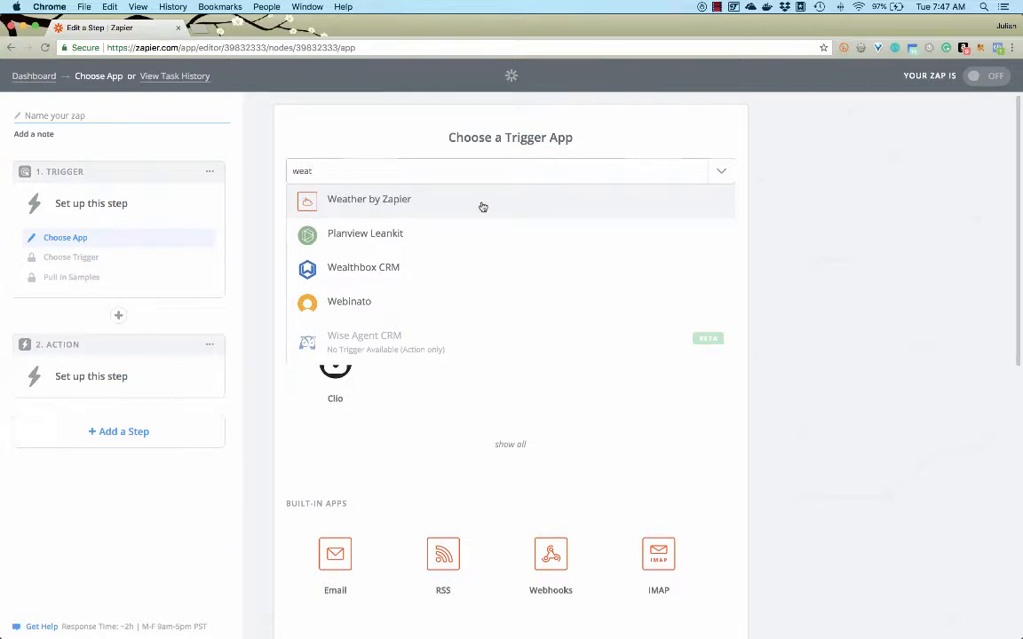
pyautogui.click(483, 207)
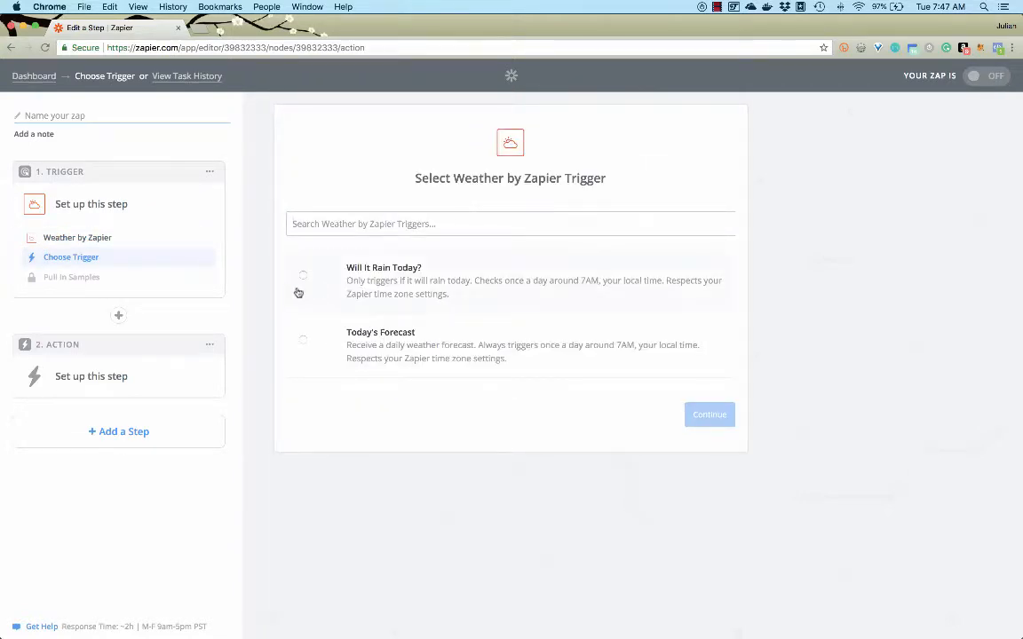
pyautogui.click(391, 271)
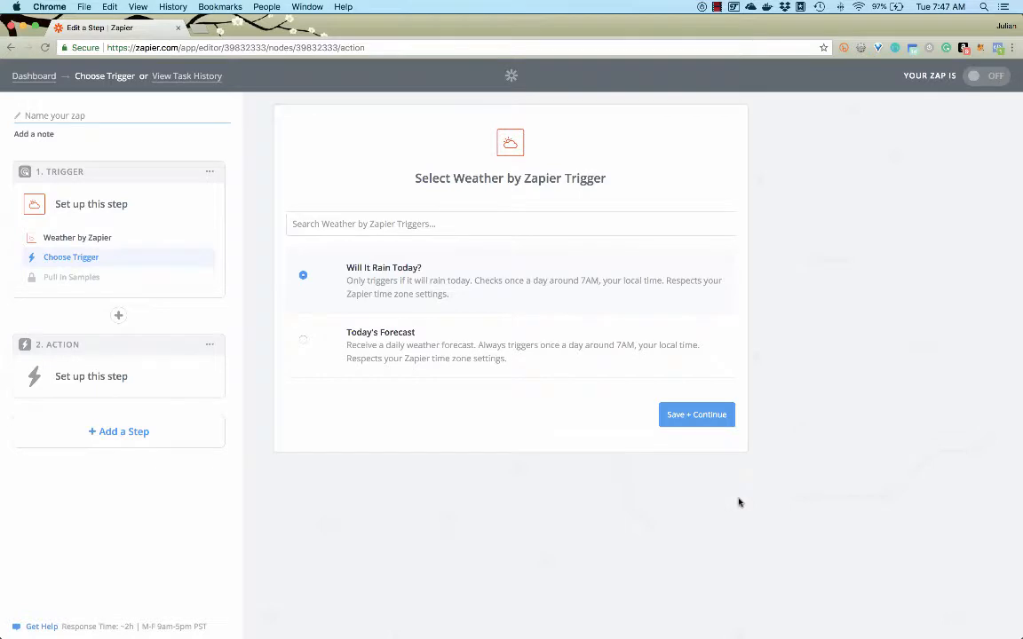
pyautogui.click(696, 415)
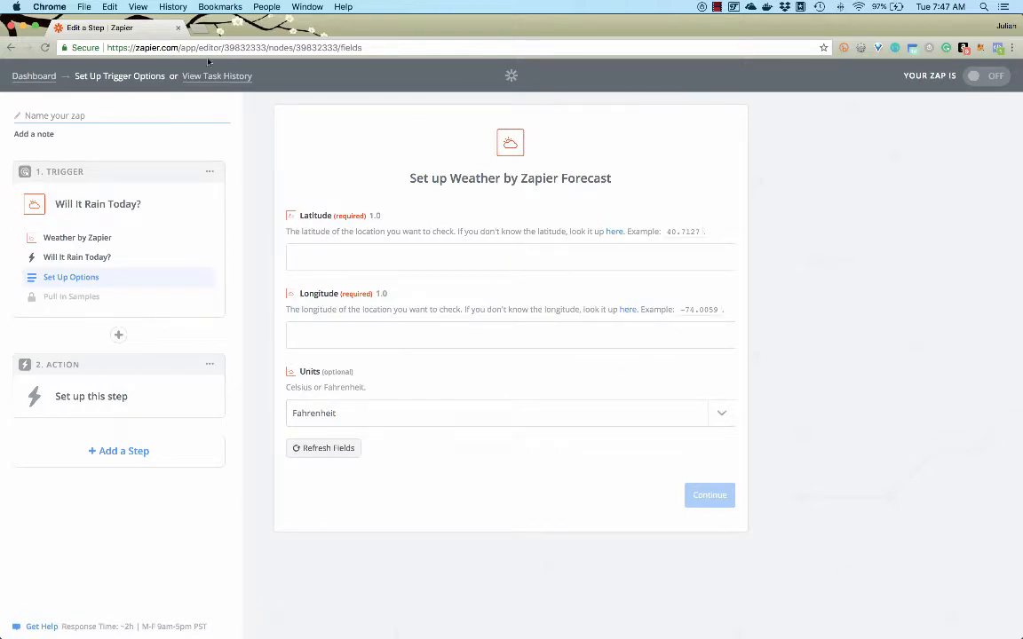
# Search Google for "san diego coordinates" in a new browser tab
pyautogui.click(201, 31)
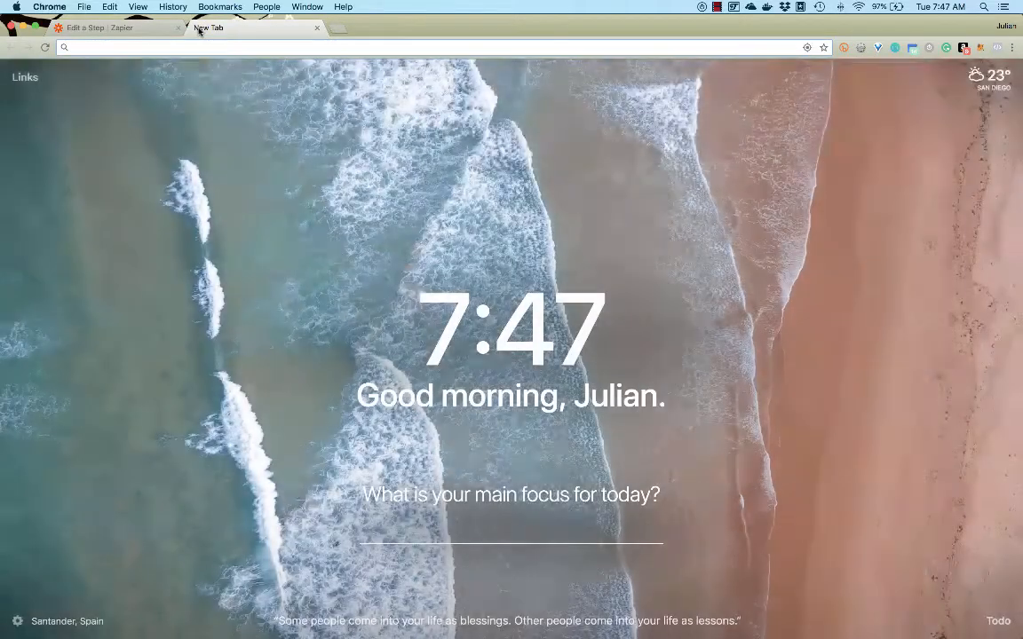
pyautogui.write('san diego')
pyautogui.press('Return')
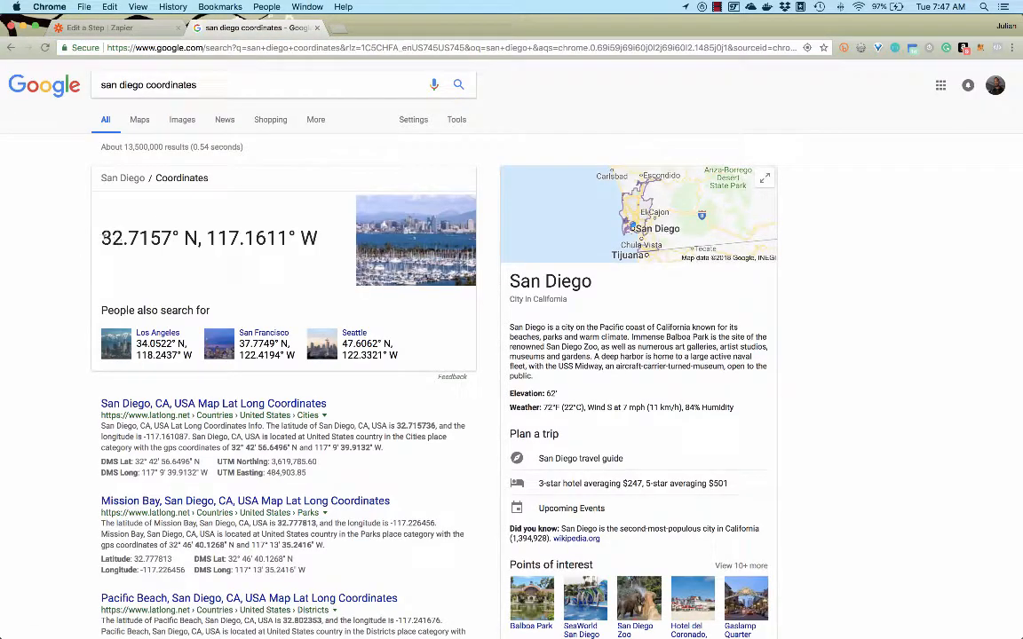
# Copy San Diego's latitude, 32.7157, from the search result into the Zap's Latitude field
pyautogui.moveTo(99, 238); pyautogui.dragTo(173, 238)
pyautogui.press('super+c')
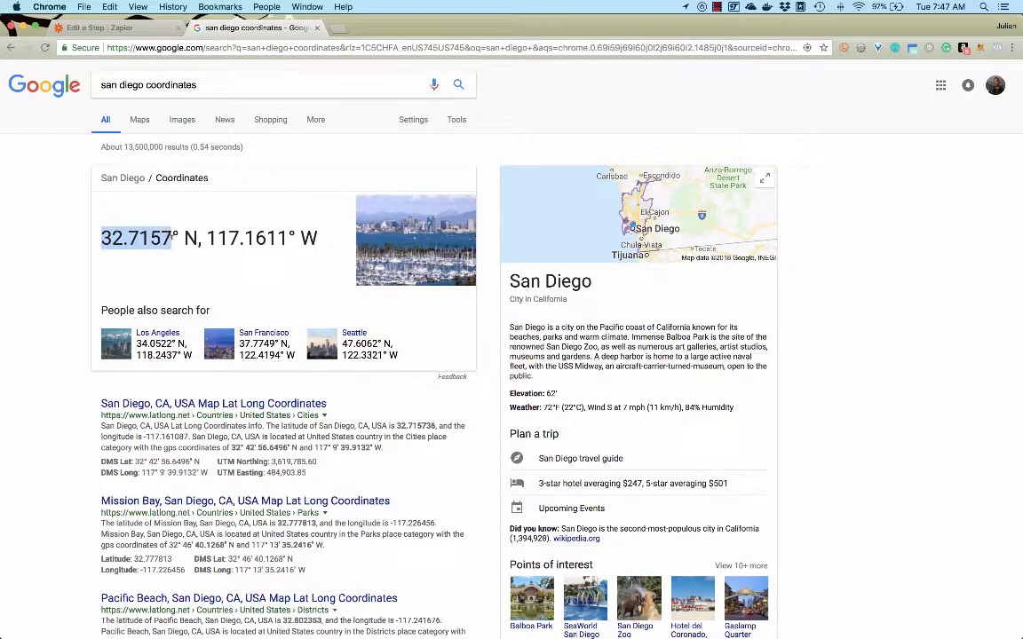
pyautogui.click(133, 28)
pyautogui.click(360, 259)
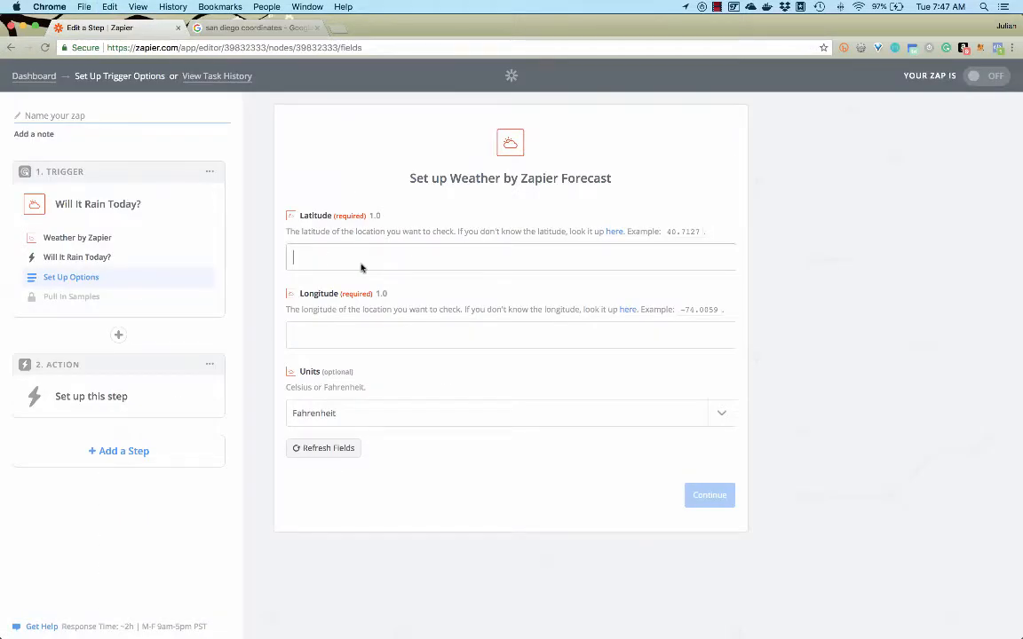
pyautogui.press('super+v')
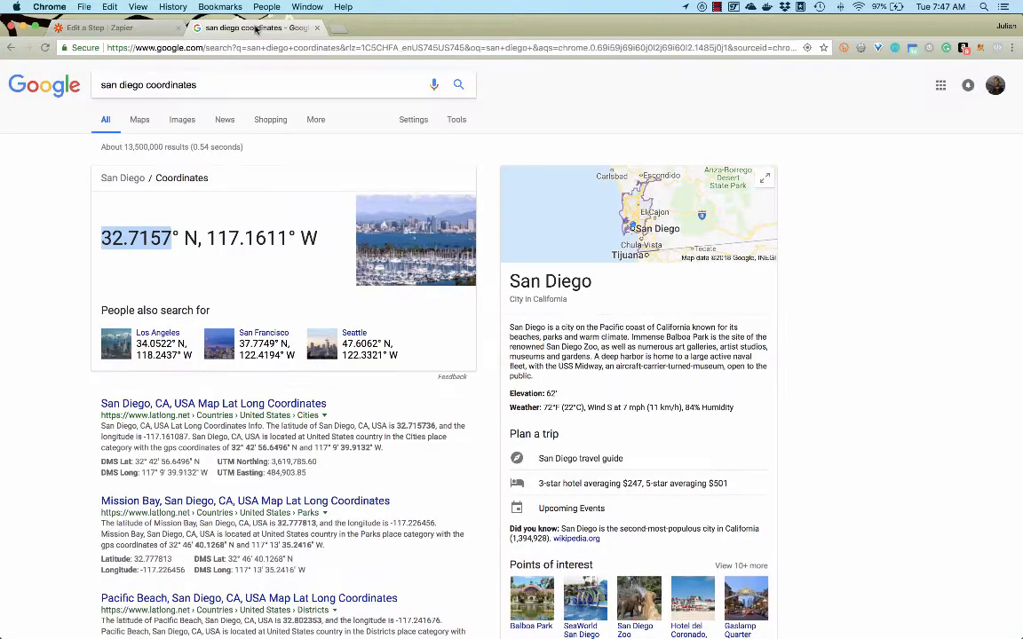
# Copy the number 117.1611 from the San Diego coordinates into the Zap's Longitude field
pyautogui.click(232, 28)
pyautogui.moveTo(207, 238); pyautogui.dragTo(287, 237)
pyautogui.press('super+c')
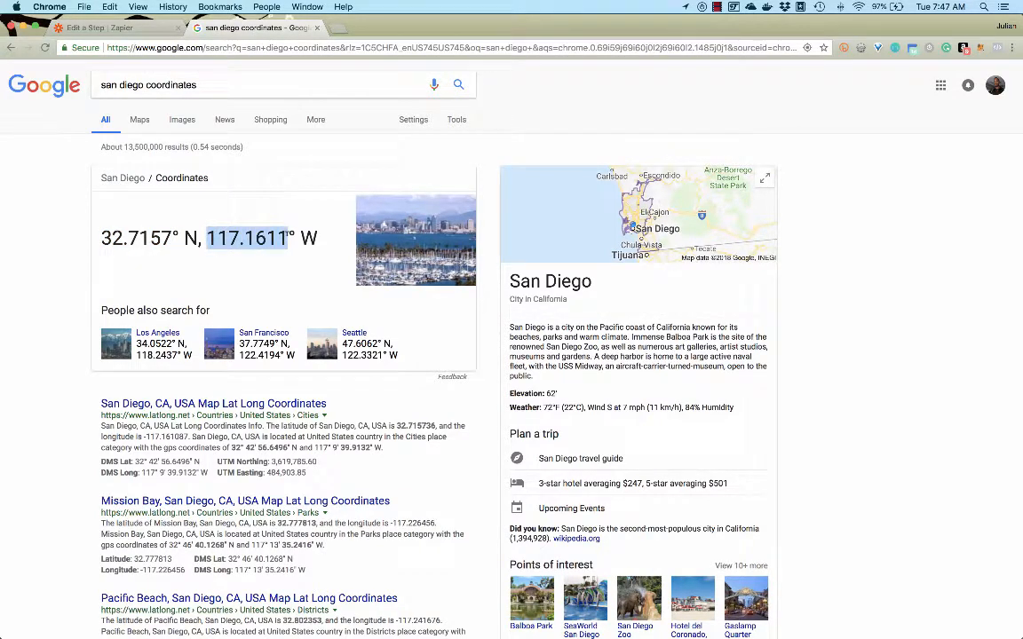
pyautogui.click(98, 27)
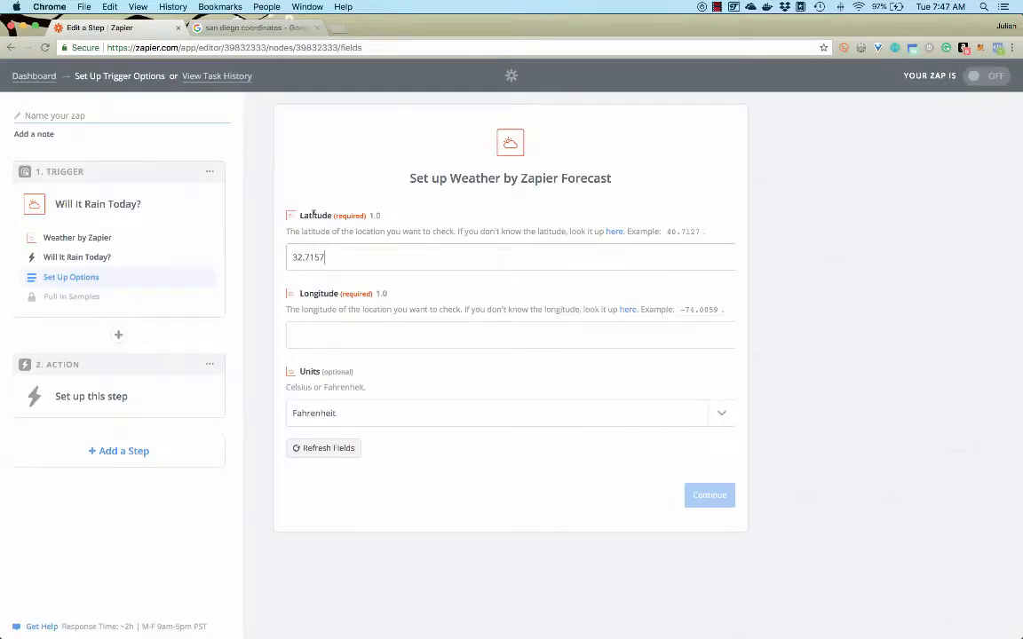
pyautogui.click(313, 336)
pyautogui.press('super+v')
pyautogui.click(369, 259)
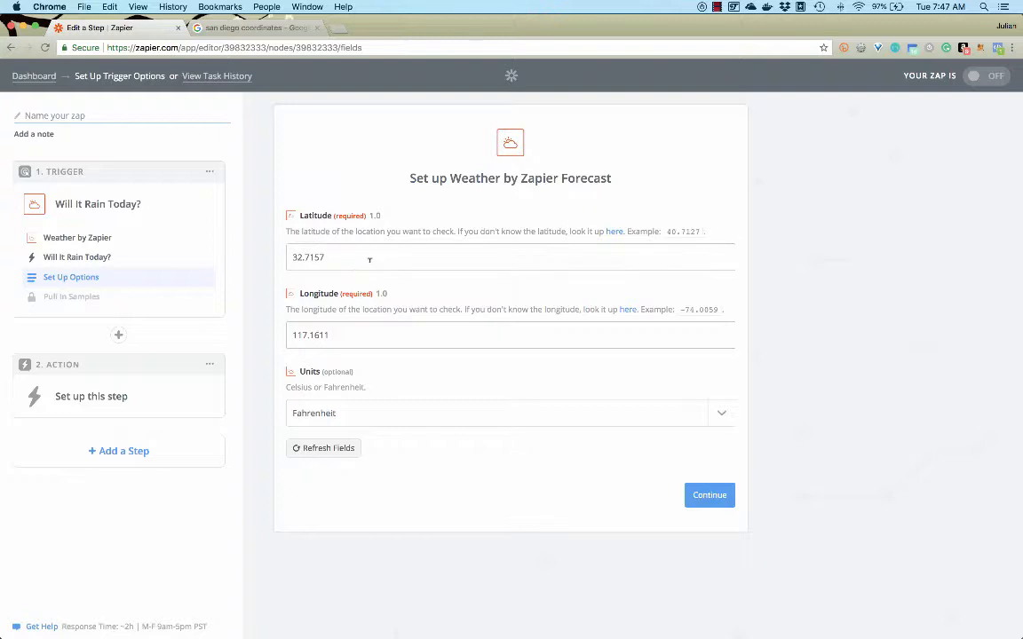
# Save the trigger options with Fahrenheit units, then fetch a sample forecast and continue to the action setup
pyautogui.click(438, 411)
pyautogui.click(438, 411)
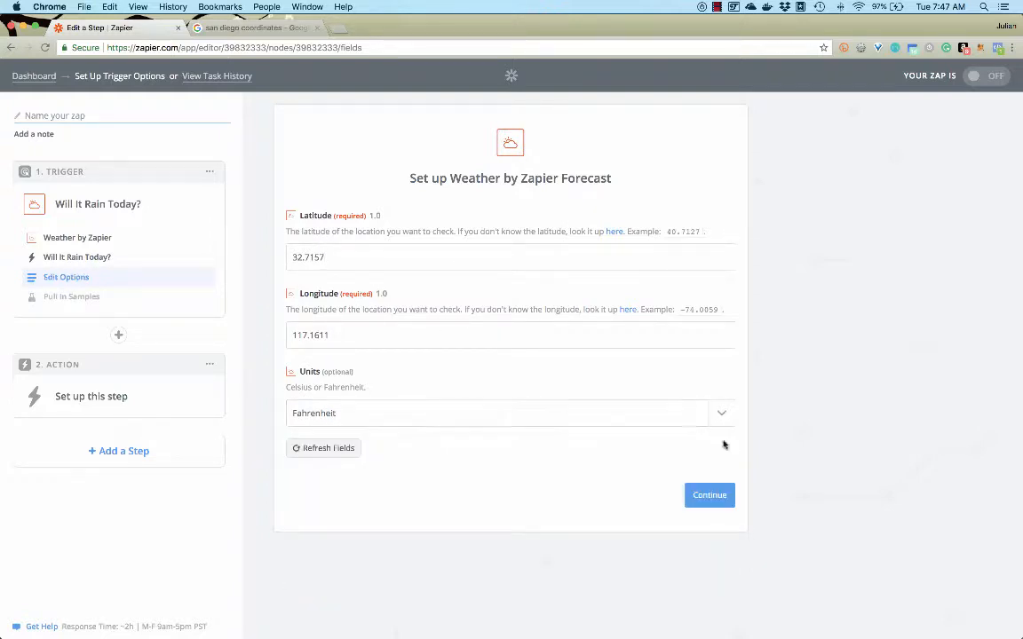
pyautogui.click(710, 495)
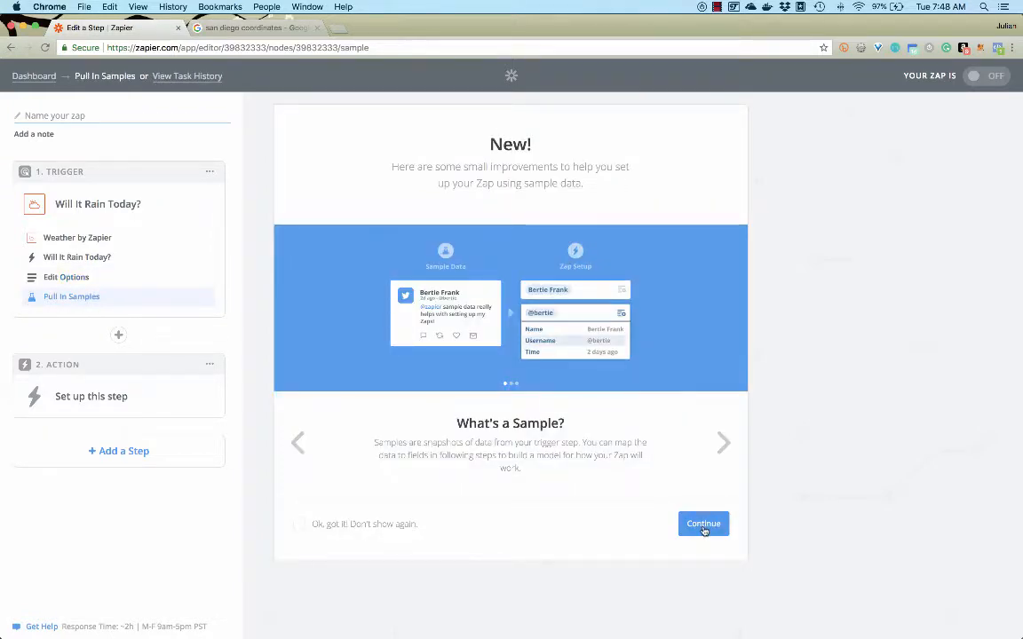
pyautogui.click(704, 525)
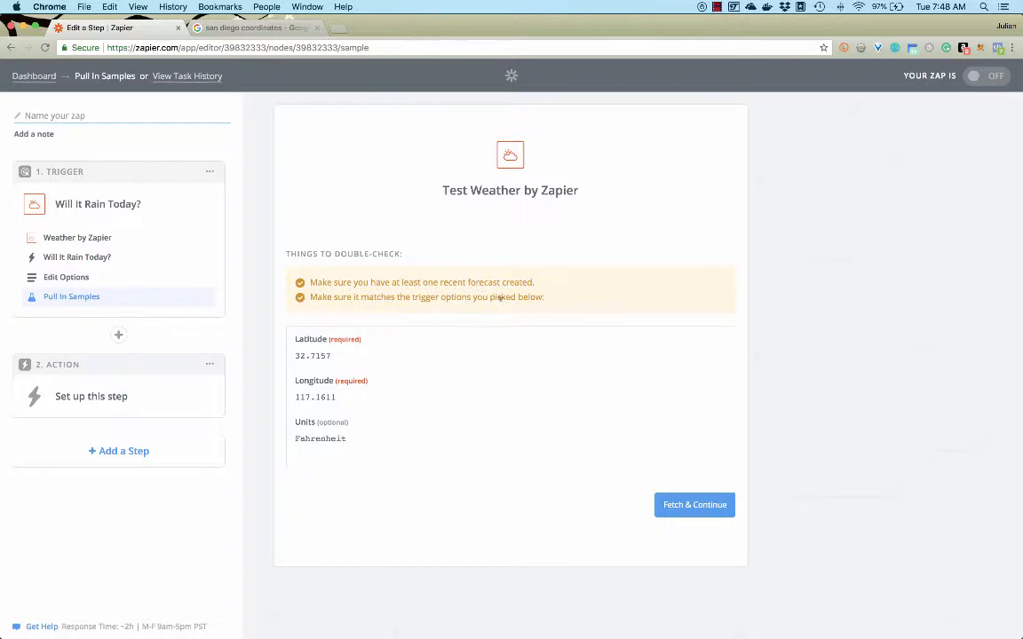
pyautogui.click(694, 505)
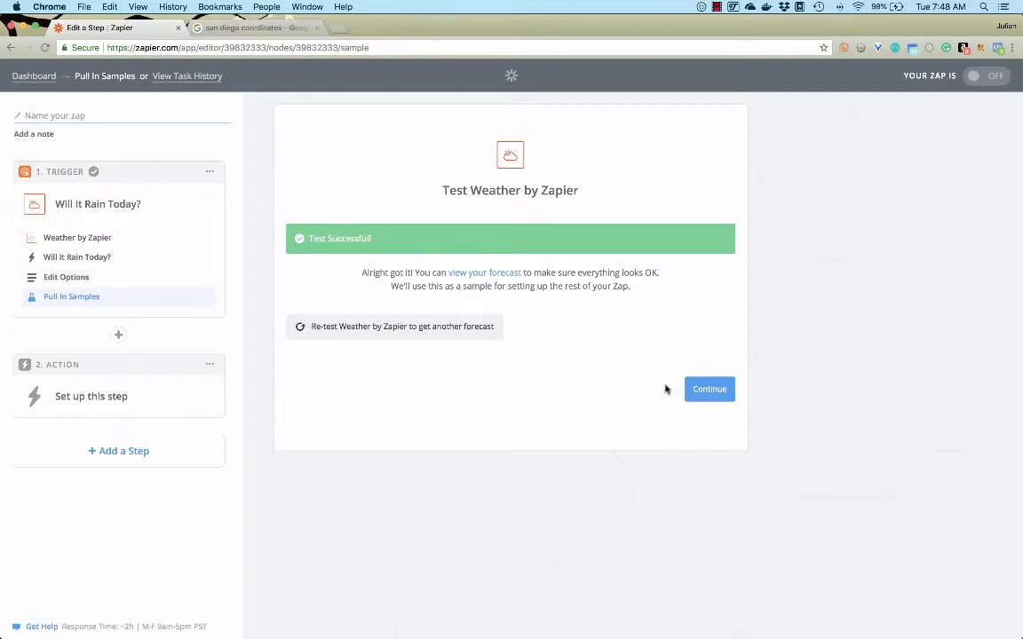
pyautogui.click(713, 390)
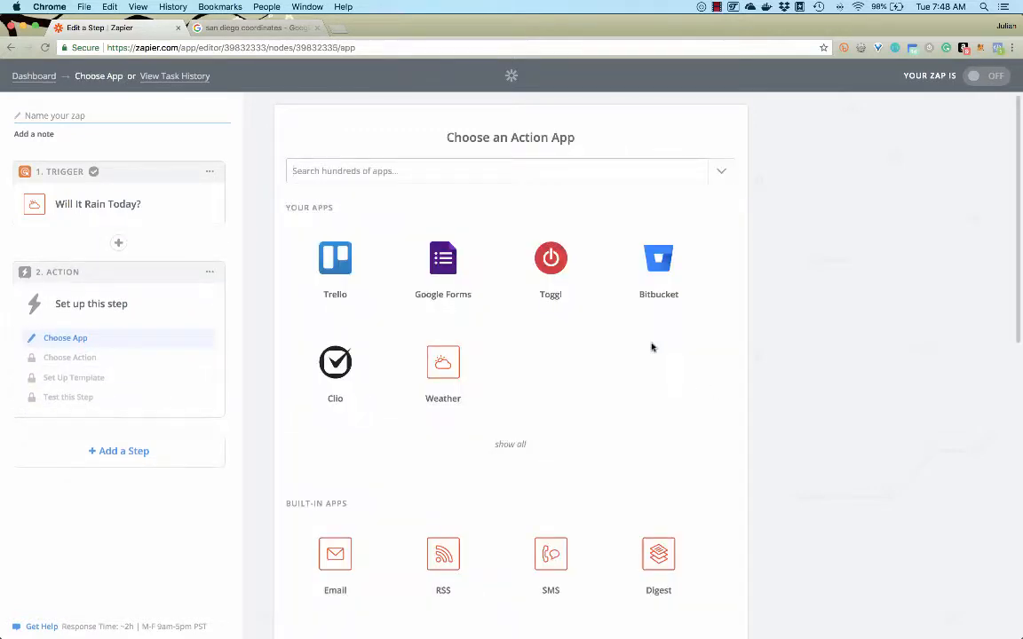
pyautogui.click(524, 170)
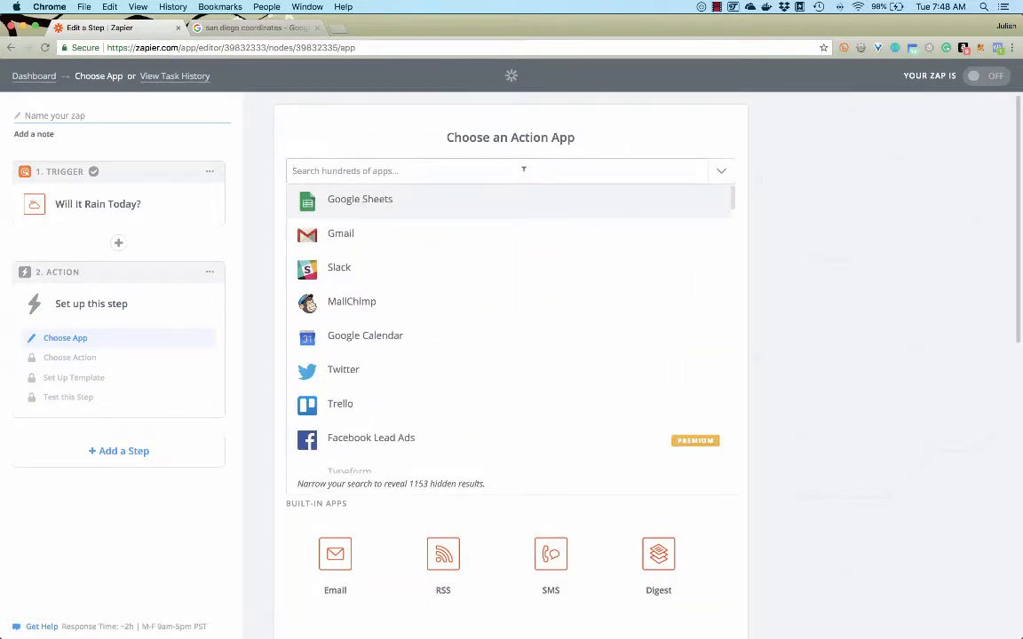
pyautogui.write('ema')
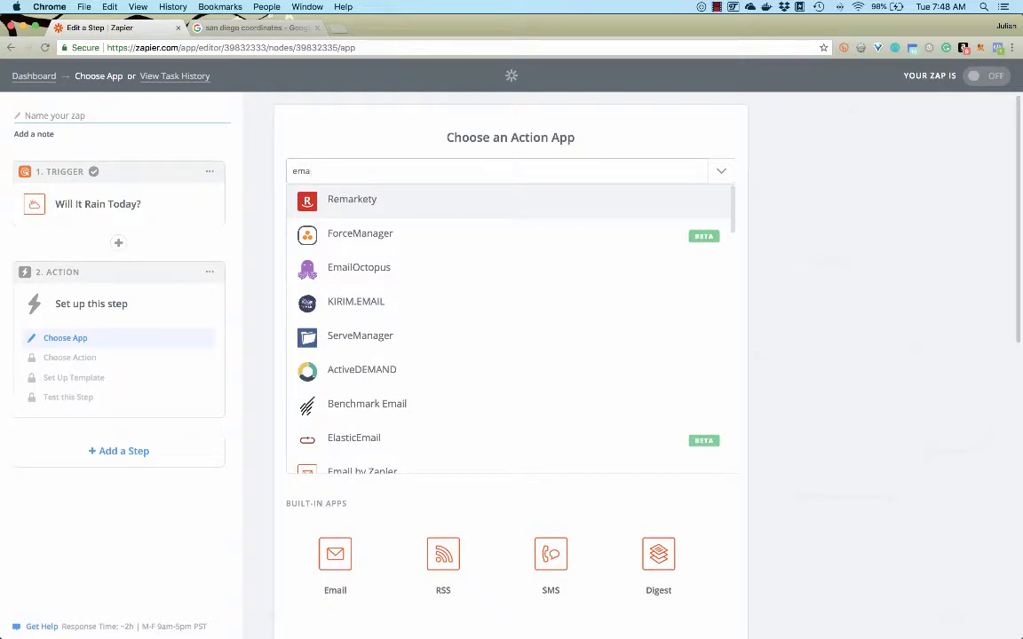
pyautogui.press('BackSpace')
pyautogui.press('BackSpace')
pyautogui.press('BackSpace')
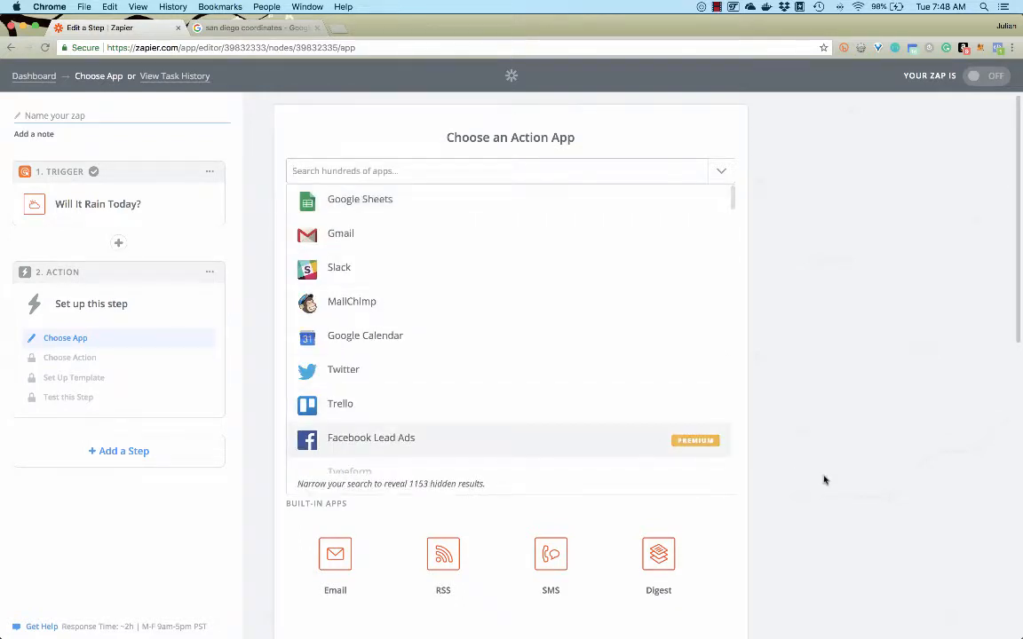
pyautogui.click(824, 481)
# Choose the built-in Email app for the action and save Send Outbound Email as its action
pyautogui.click(337, 559)
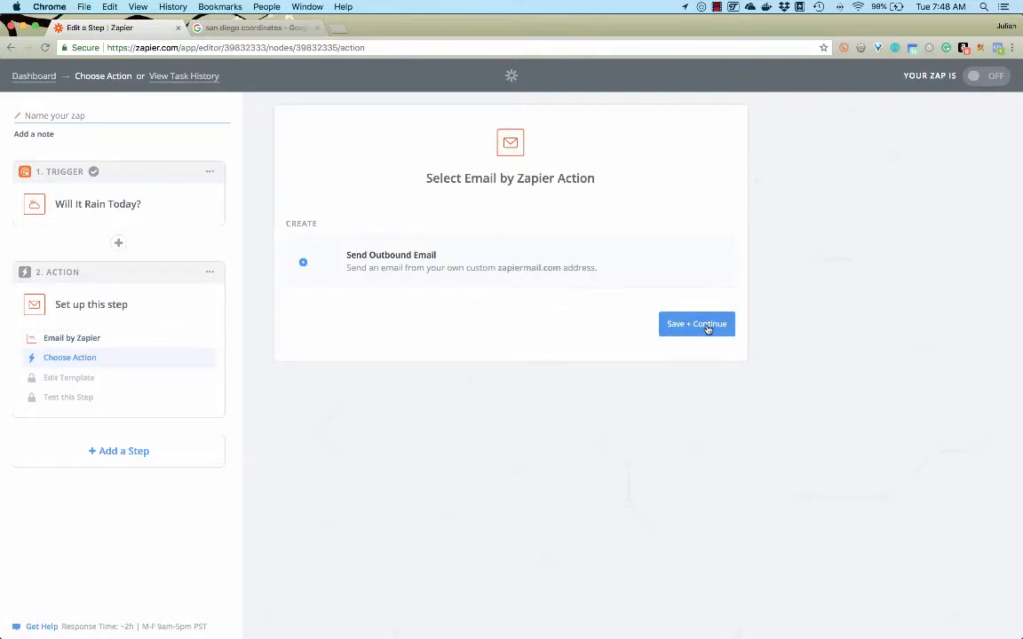
pyautogui.click(701, 325)
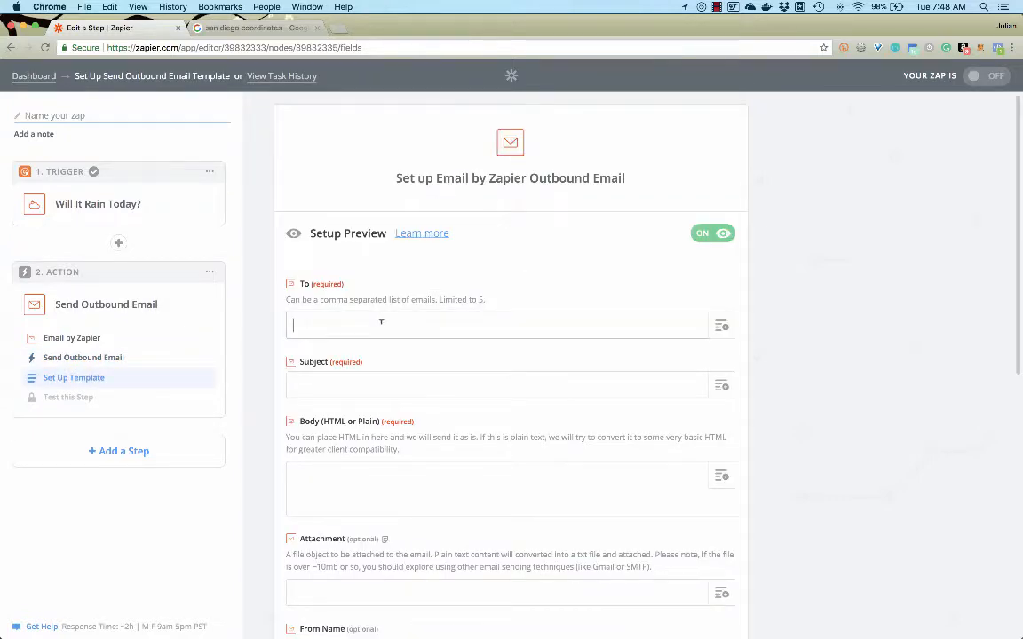
# Enter the recipient's email address for the outbound email and set its subject to "It's Gonna Rain Today!"
pyautogui.press('Tab')
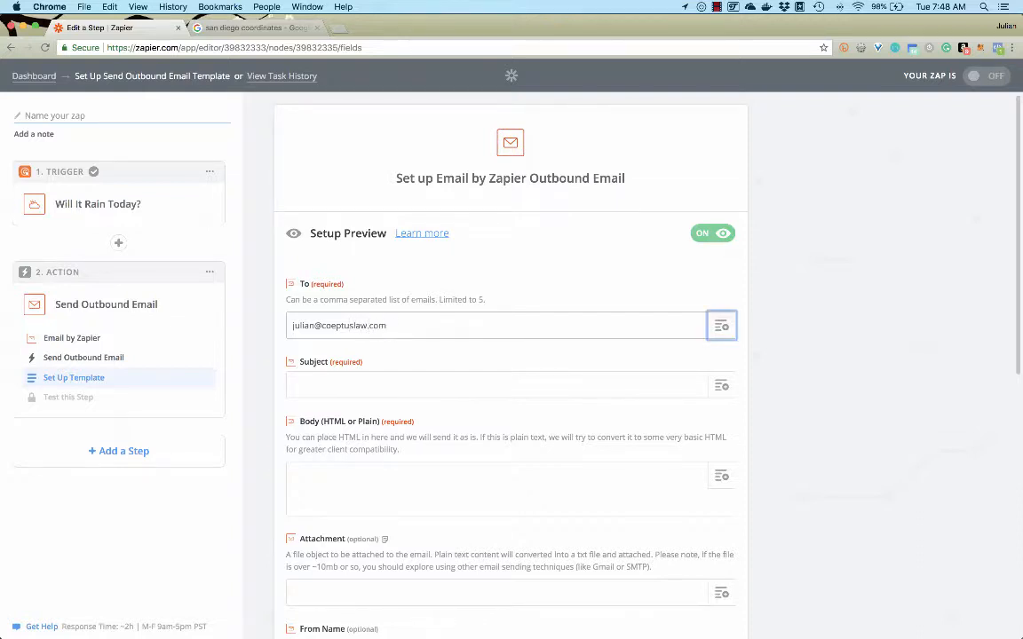
pyautogui.click(364, 387)
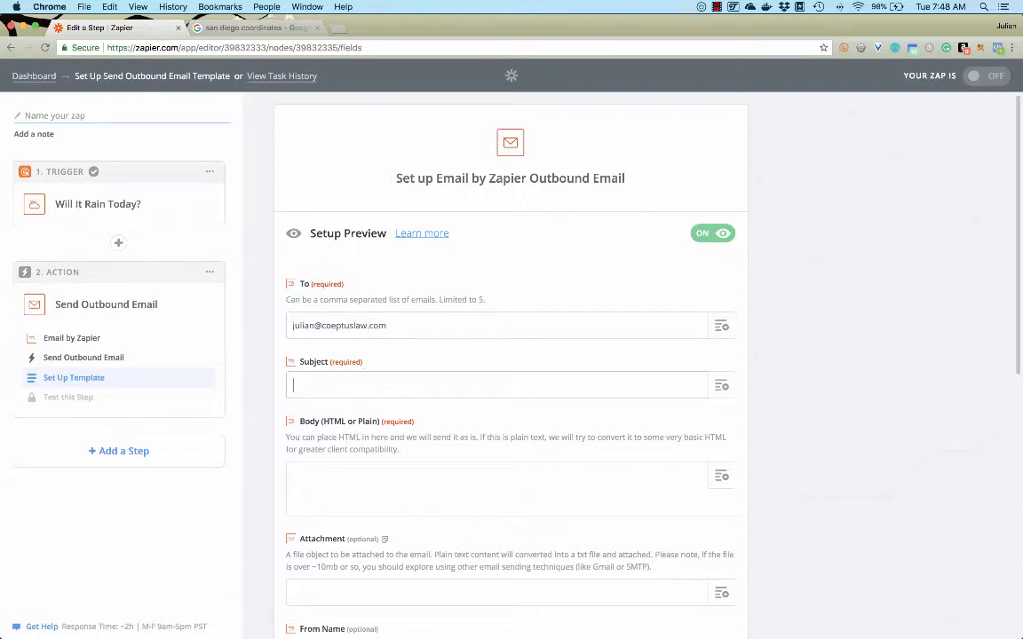
pyautogui.write("It's Gonna Rain Today!")
# Write "Be careful! Bring and unbrella!" as the body of the outbound email
pyautogui.click(360, 490)
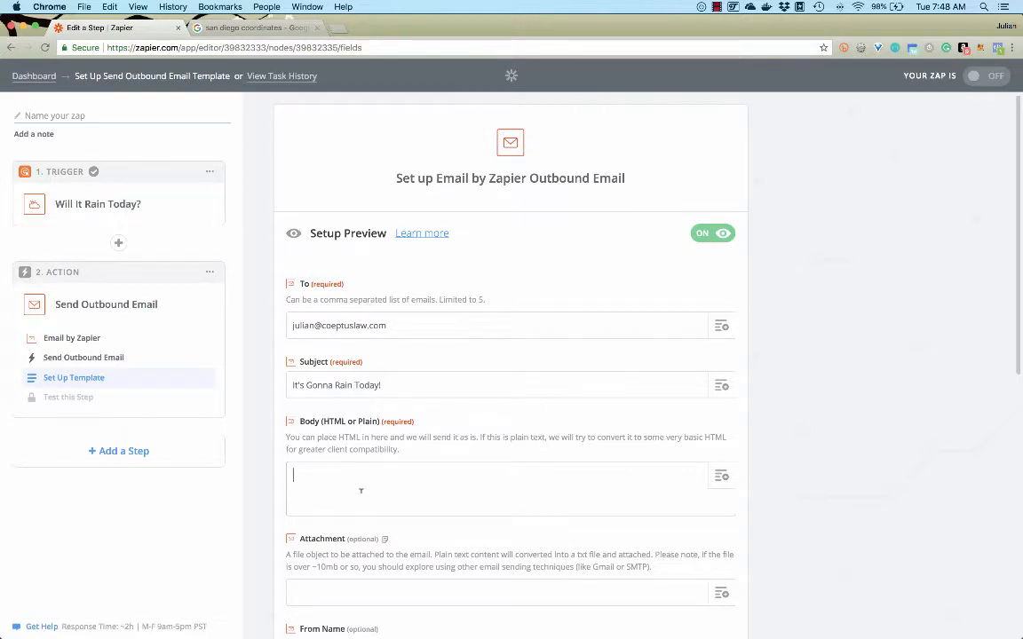
pyautogui.write('Be careful! Bring and unbre')
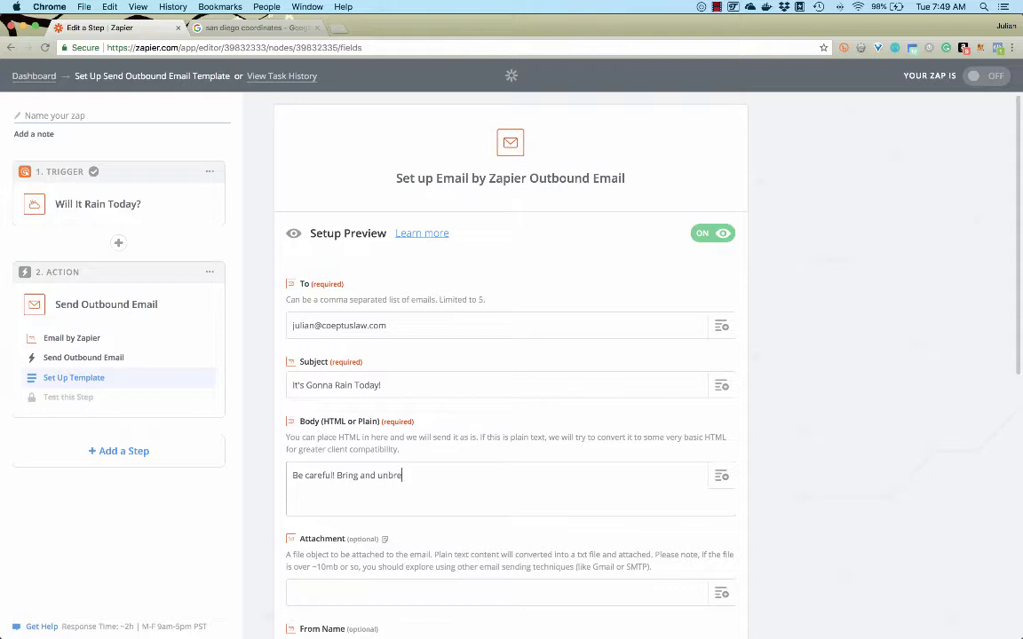
pyautogui.write('lla!')
# Set the email's From Name to "Zaiper Zap" and continue to the outbound email test
pyautogui.scroll(-2, 498, 560)
pyautogui.scroll(-2, 498, 560)
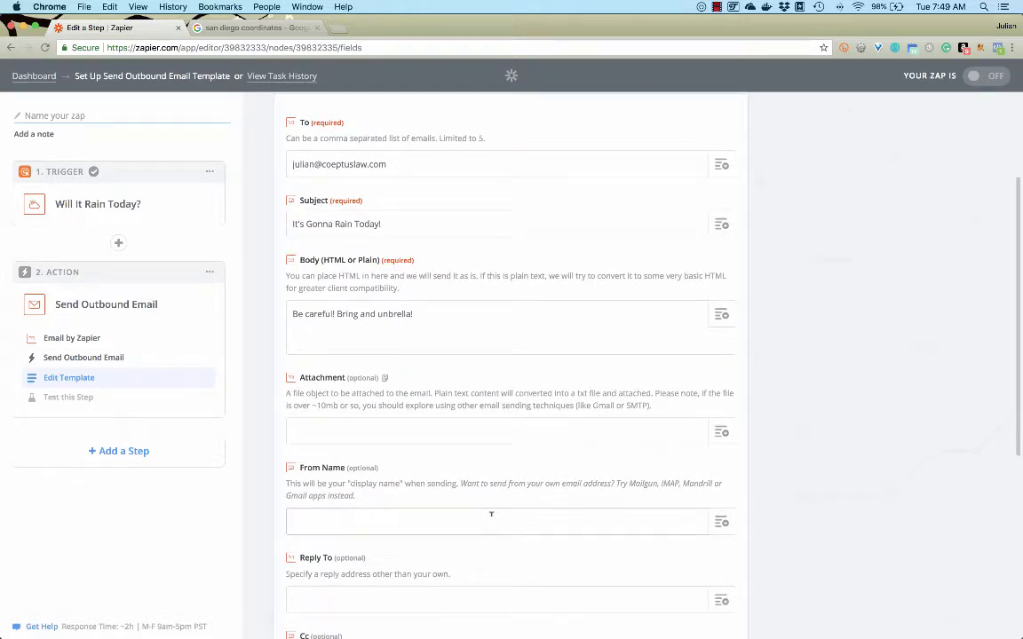
pyautogui.write('Zaiper Zap')
pyautogui.scroll(-5, 848, 513)
pyautogui.scroll(-4, 848, 513)
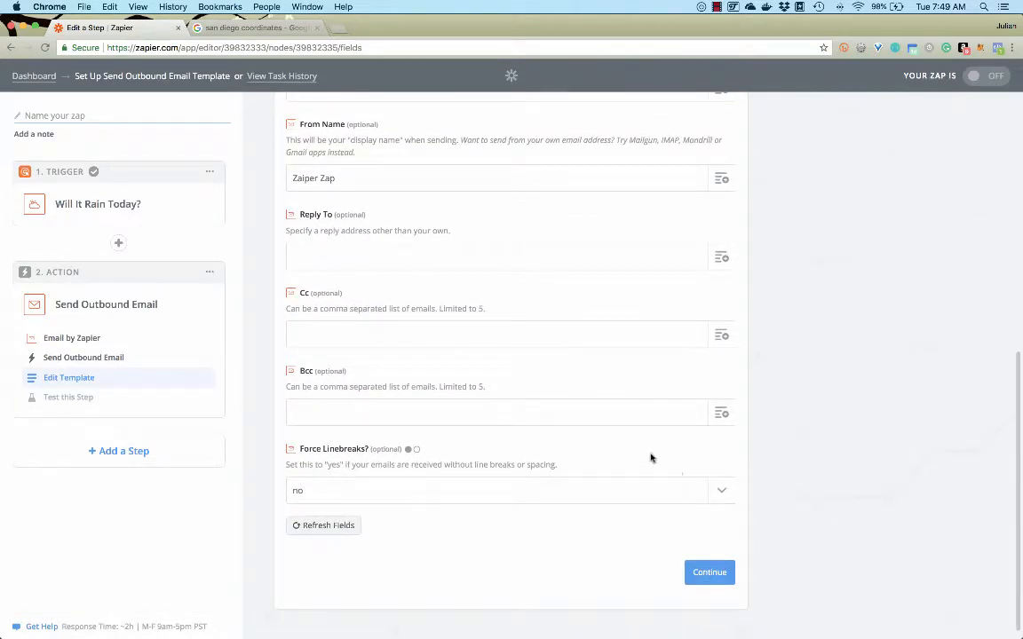
pyautogui.click(707, 573)
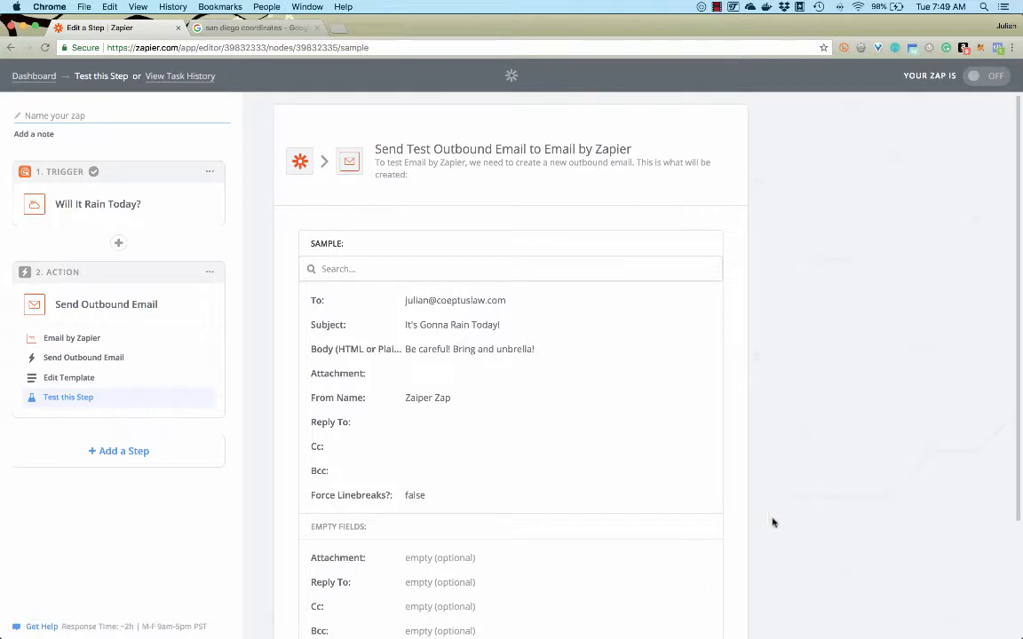
pyautogui.scroll(-1, 799, 504)
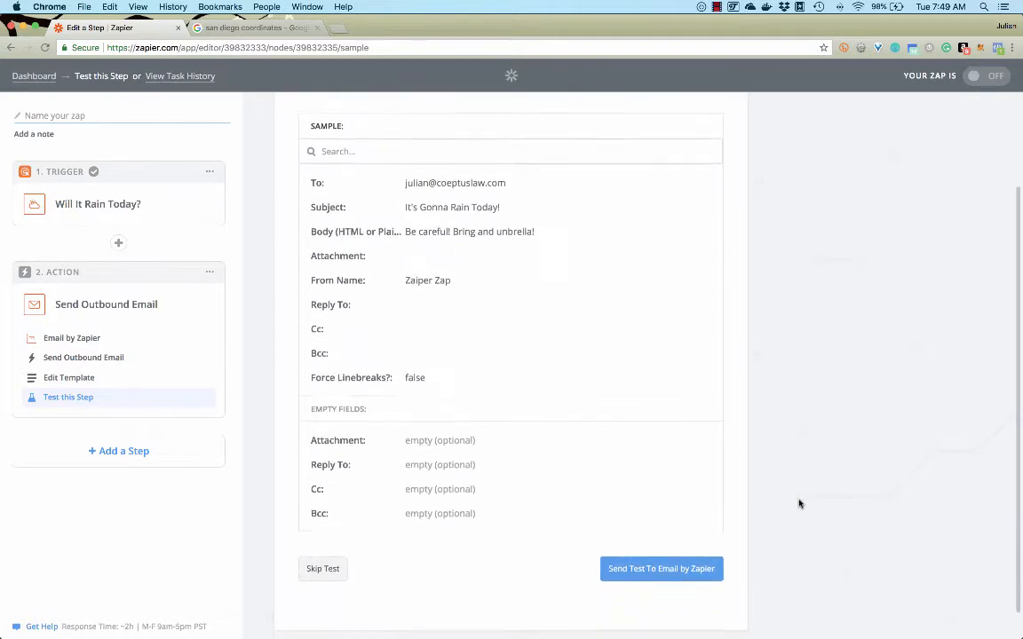
# Send a test of the outbound email through Email by Zapier and finish the Zap's step setup
pyautogui.click(677, 569)
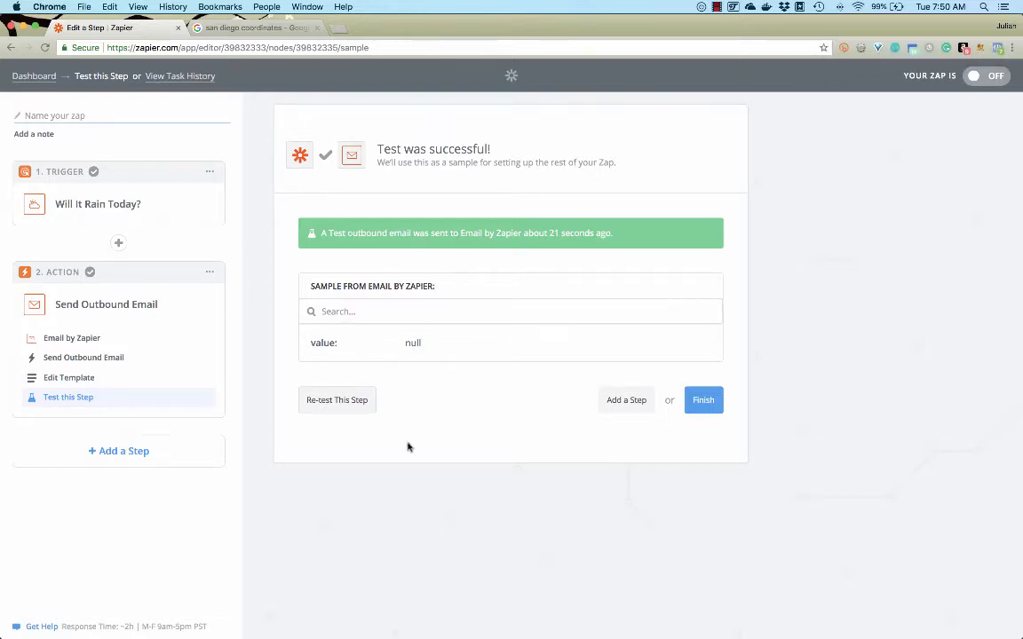
pyautogui.click(703, 400)
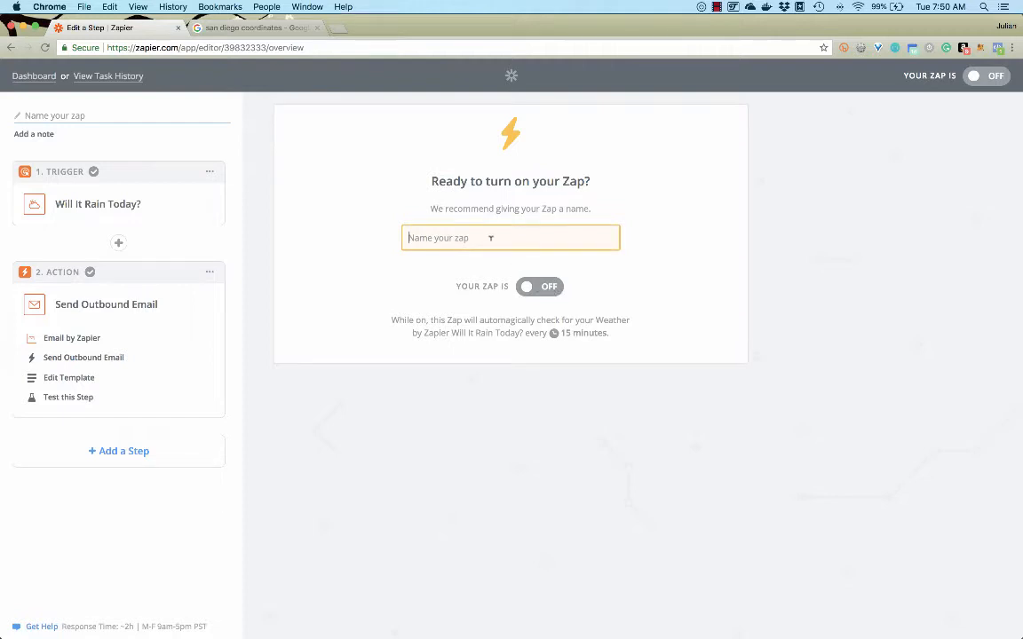
# Name the Zap "Send Email if Rain"
pyautogui.write('Sen')
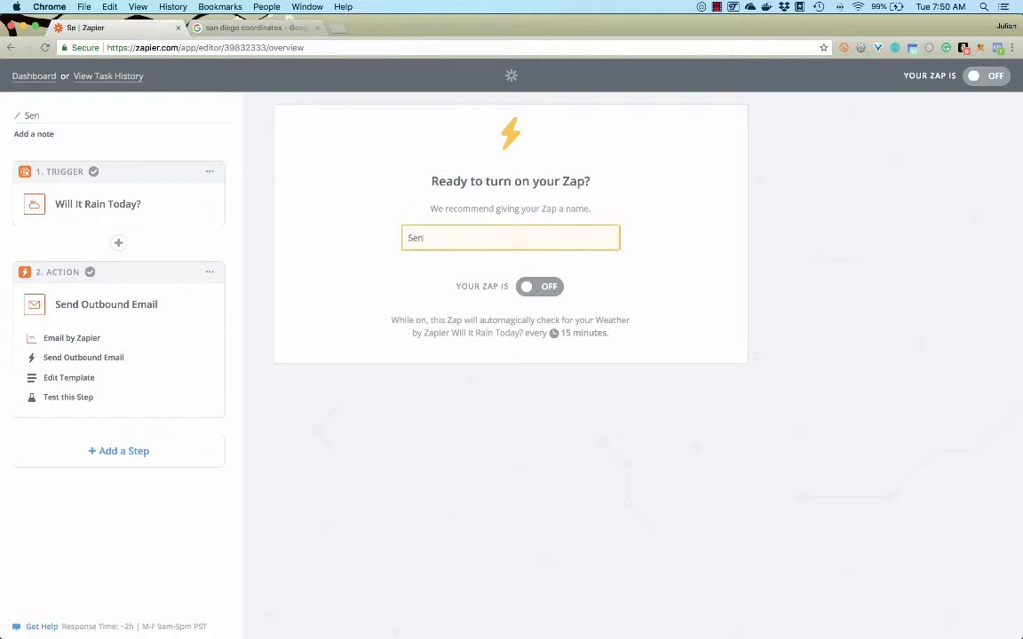
pyautogui.write('d Email if ')
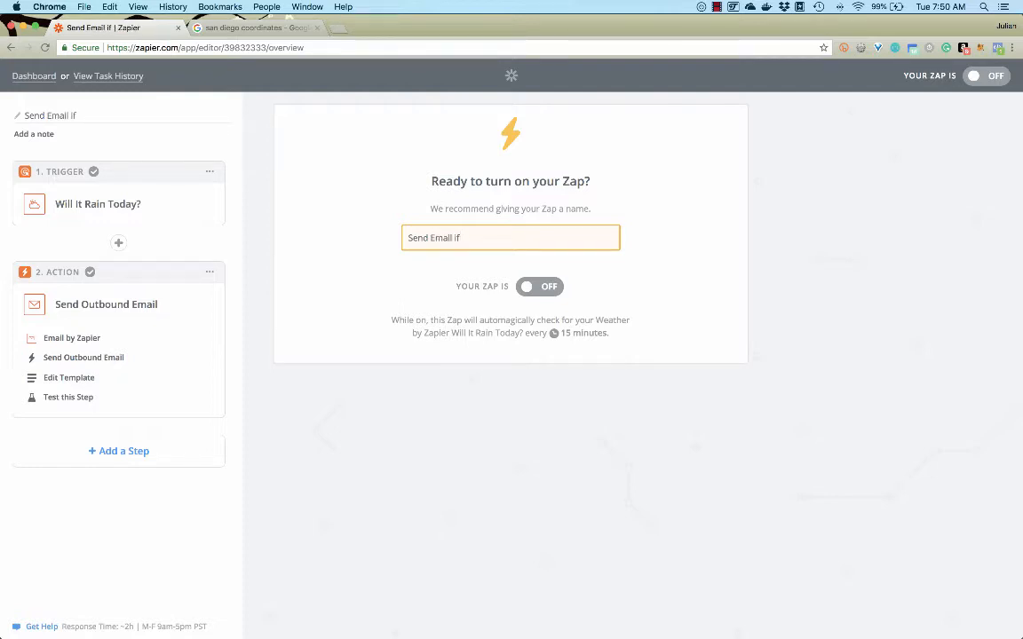
pyautogui.write('Rain')
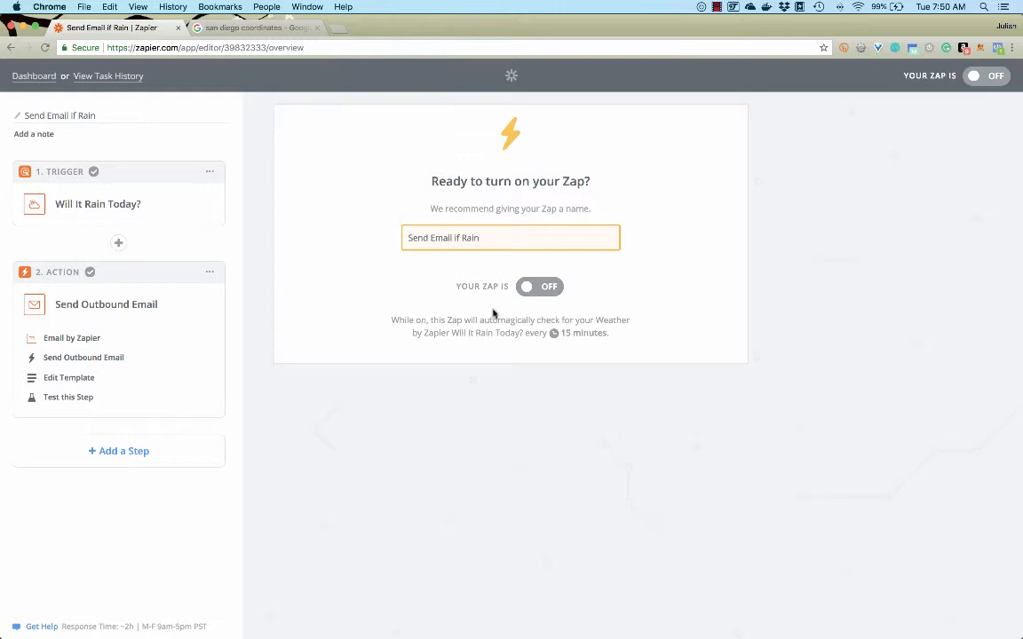
# Turn on the rain alert Zap and view it on the dashboard
pyautogui.click(526, 289)
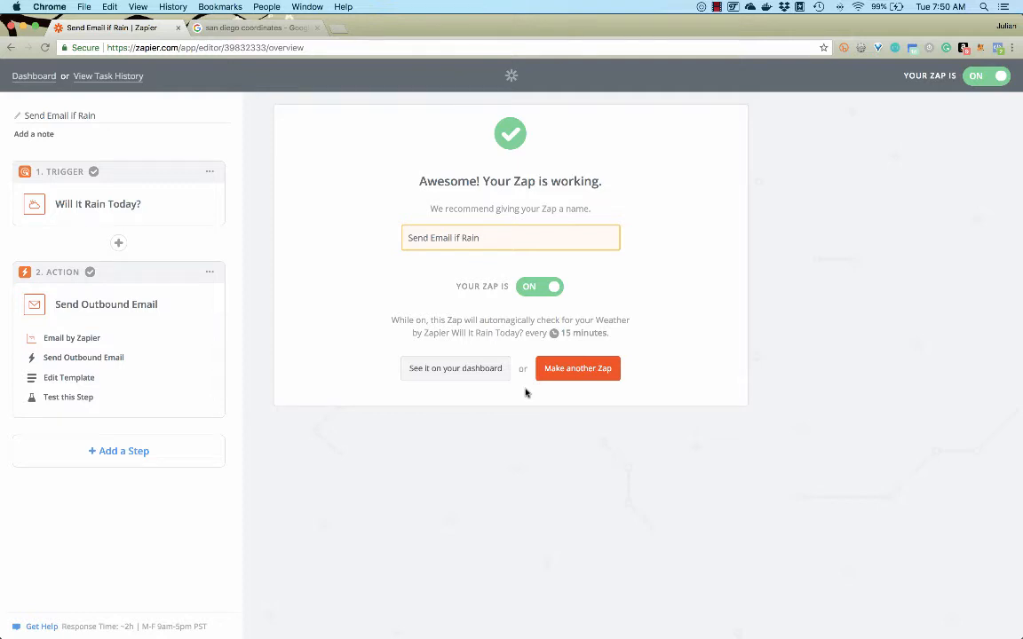
pyautogui.click(475, 371)
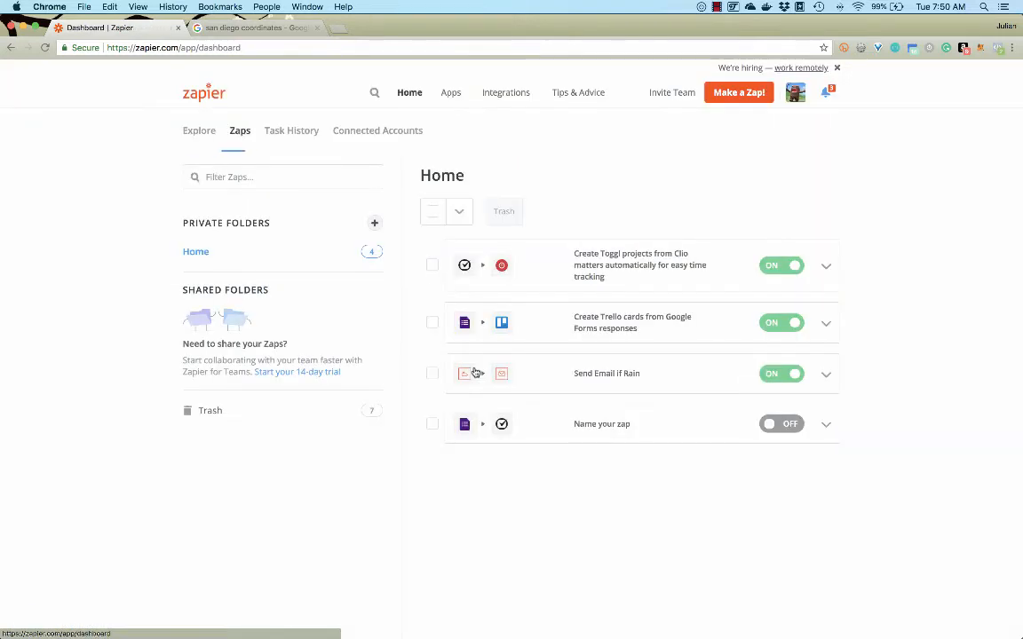